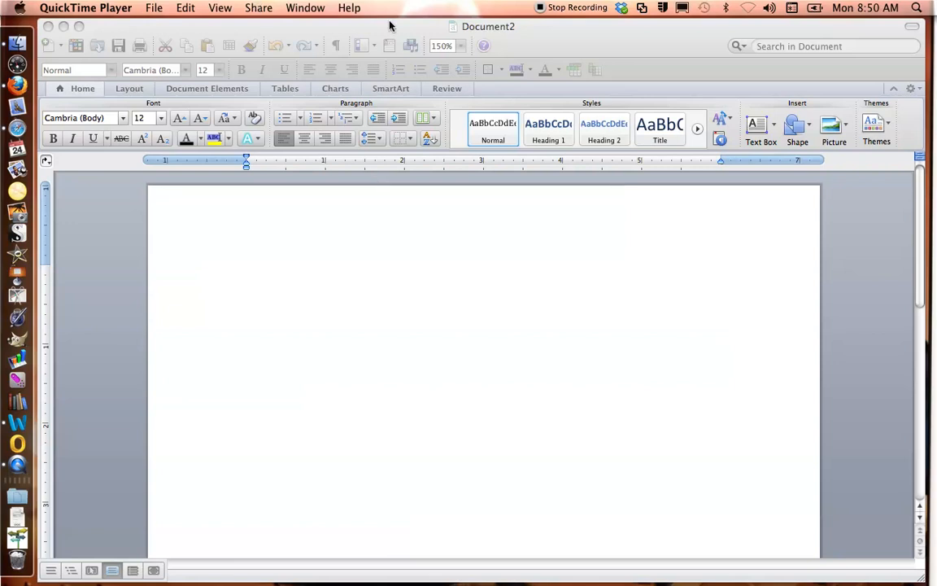
- Set the document's left and right margins to 1"
left_click(567, 51)
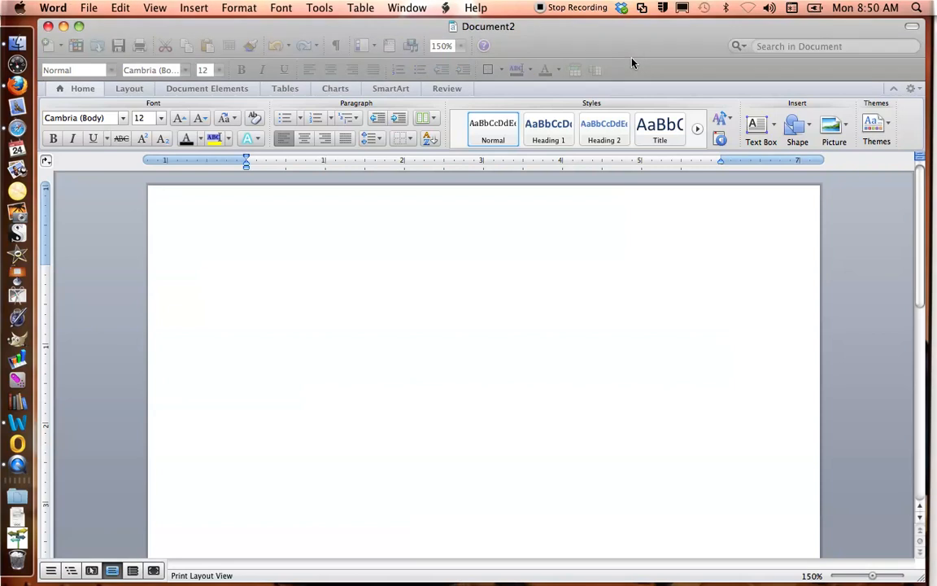
left_click(247, 7)
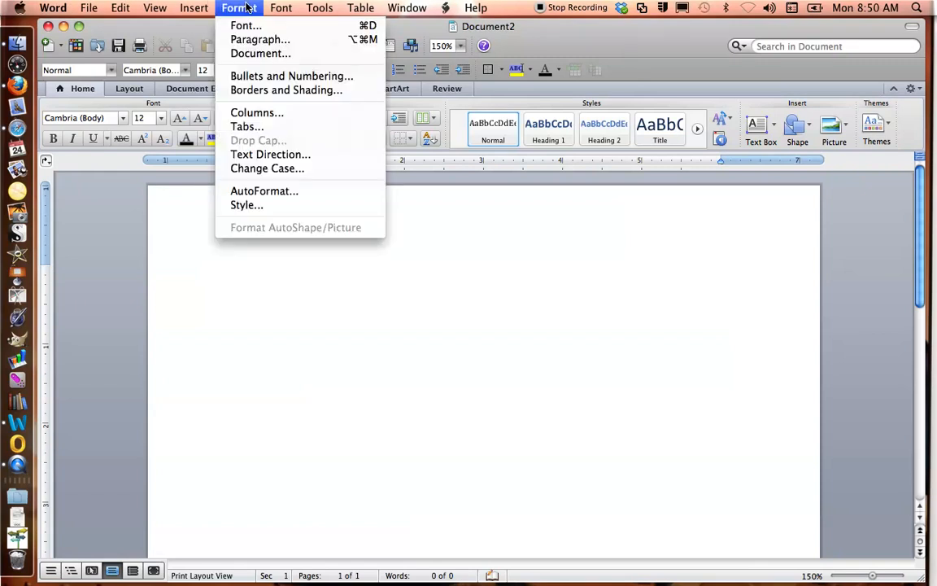
left_click(248, 53)
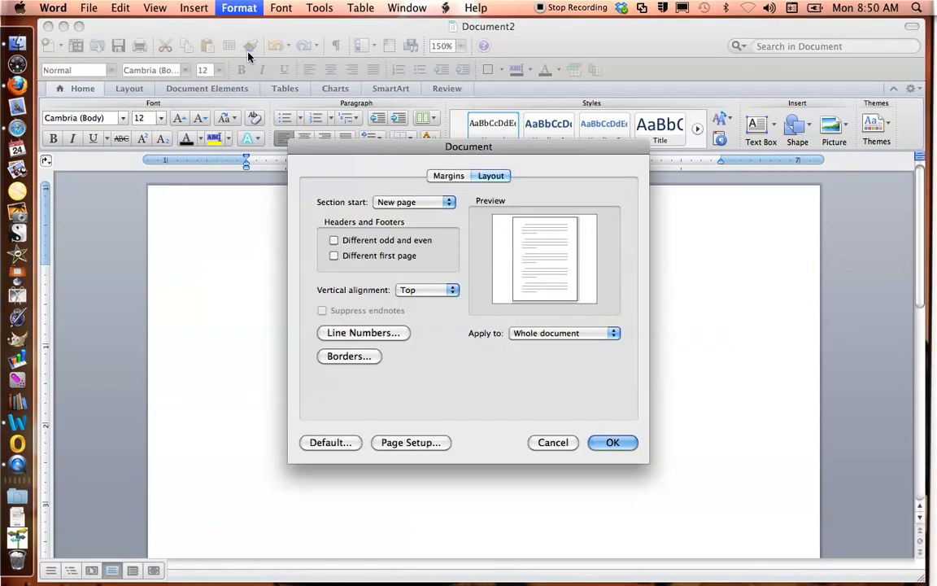
left_click(446, 176)
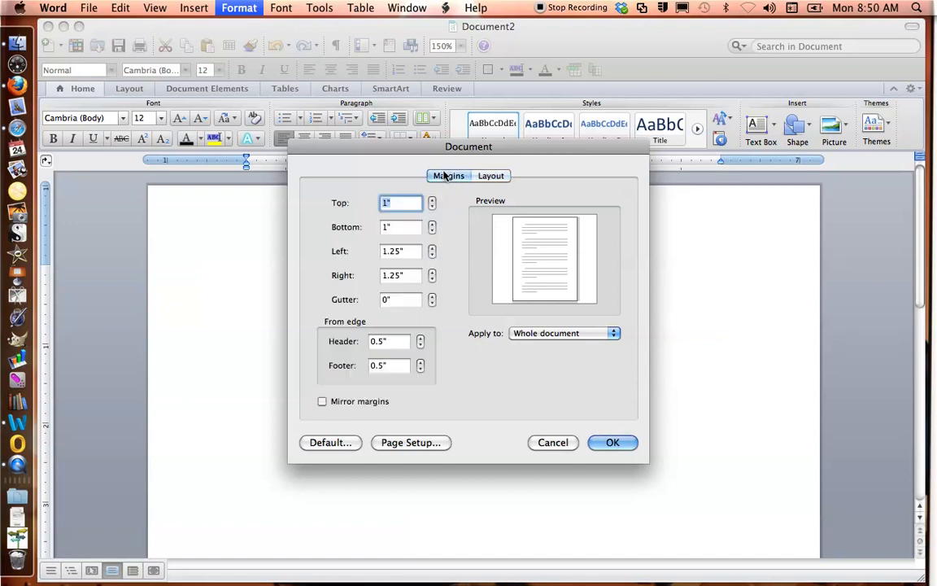
left_click(432, 255)
left_click(433, 257)
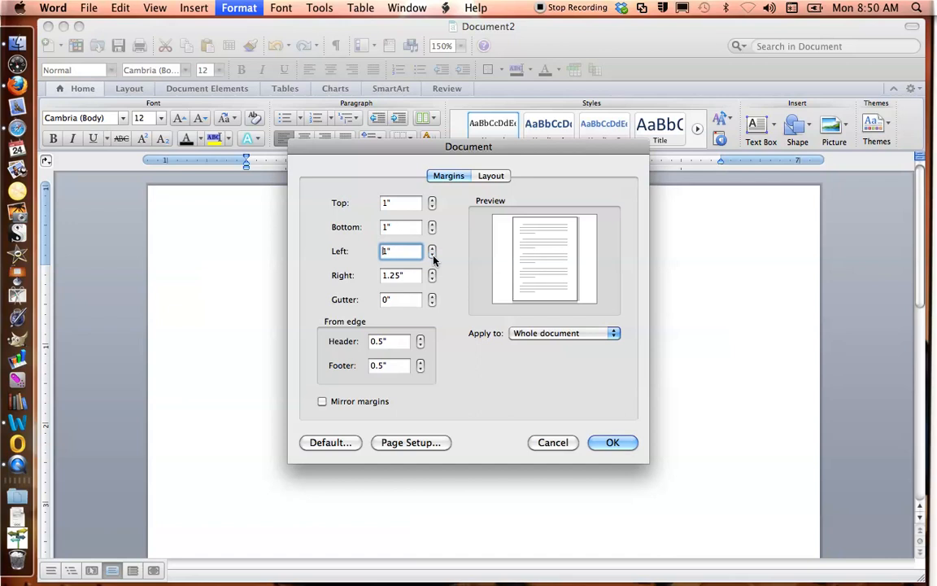
left_click(432, 280)
left_click(432, 280)
left_click(432, 280)
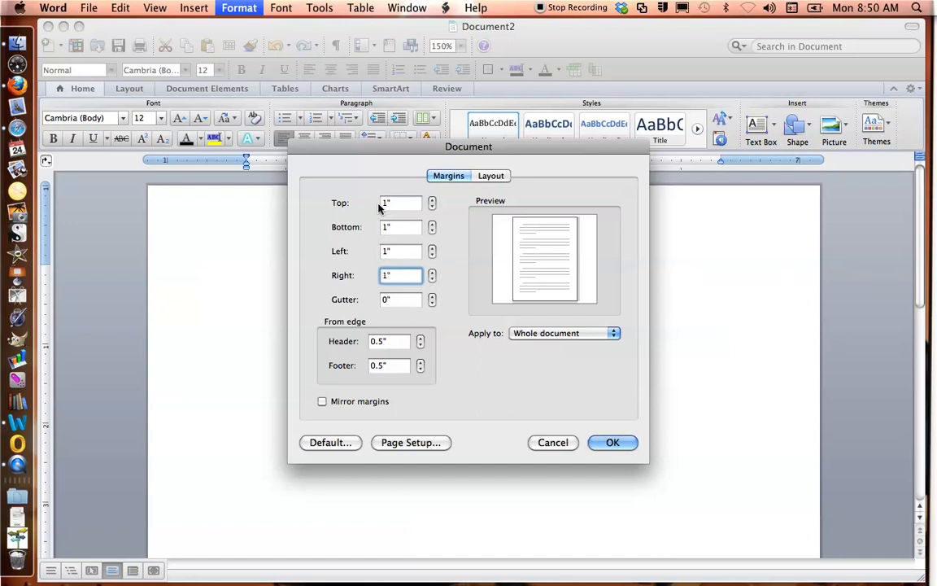
- Enable a different first page for the headers and footers and apply the document settings
left_click(492, 177)
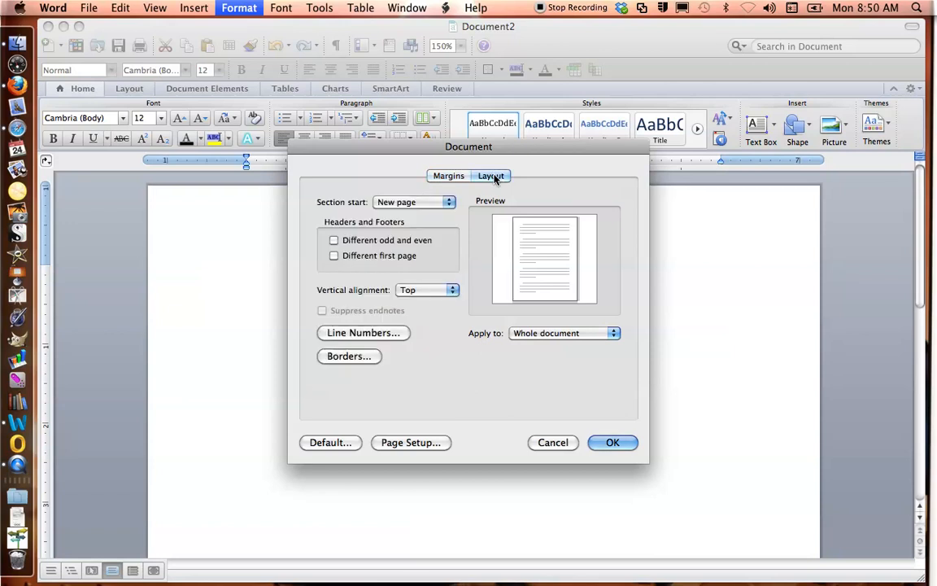
left_click(333, 257)
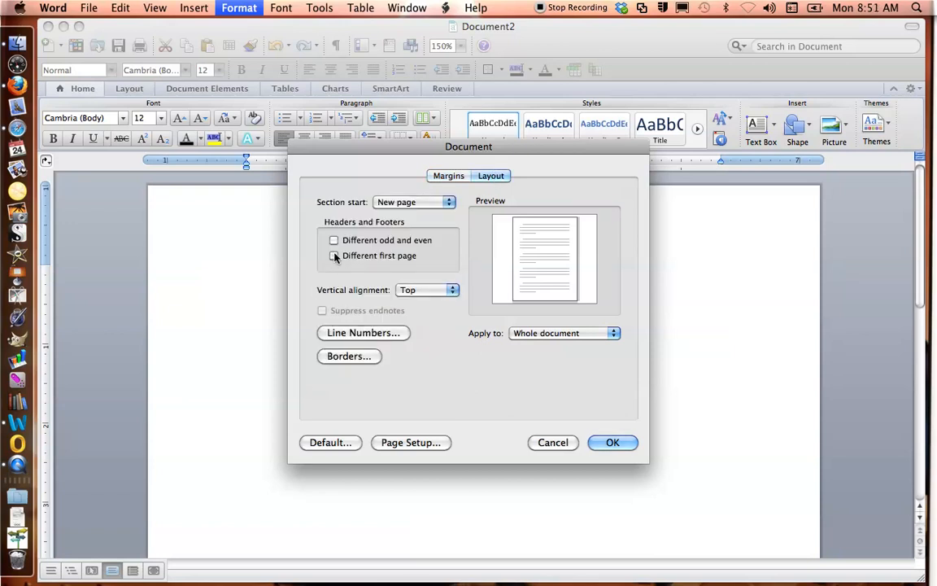
left_click(617, 443)
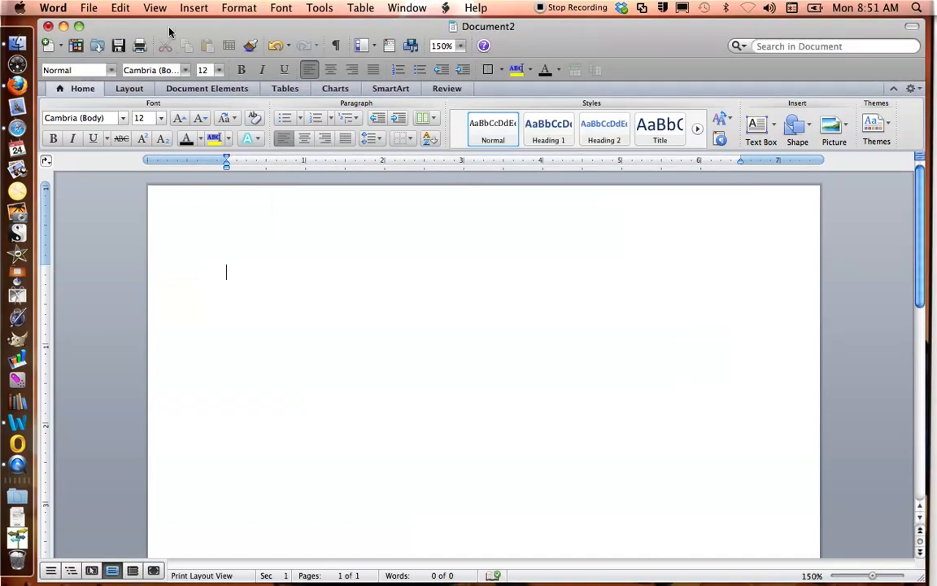
- Enter "Running head: TITLE OF THE PAPER" in the first page header
left_click(119, 8)
mouse_move(154, 8)
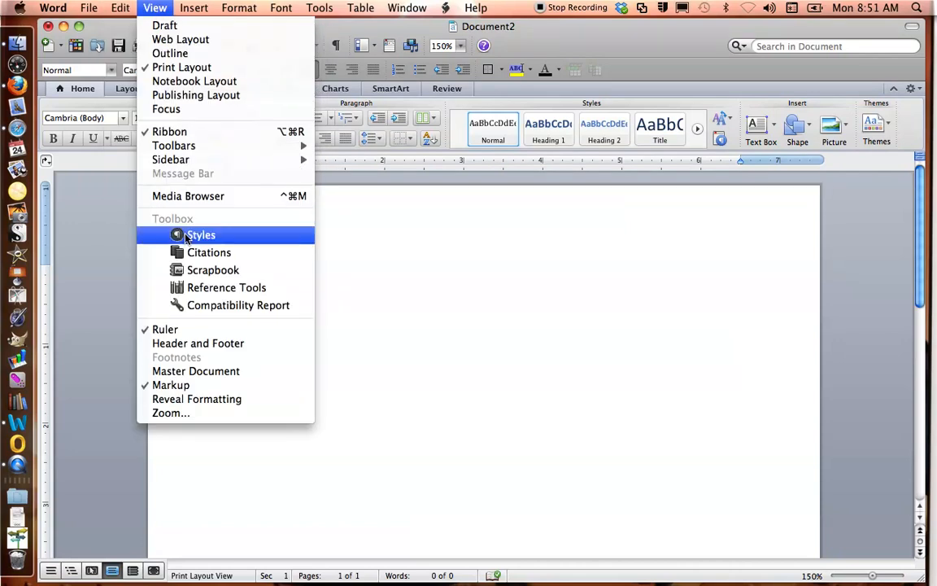
left_click(184, 344)
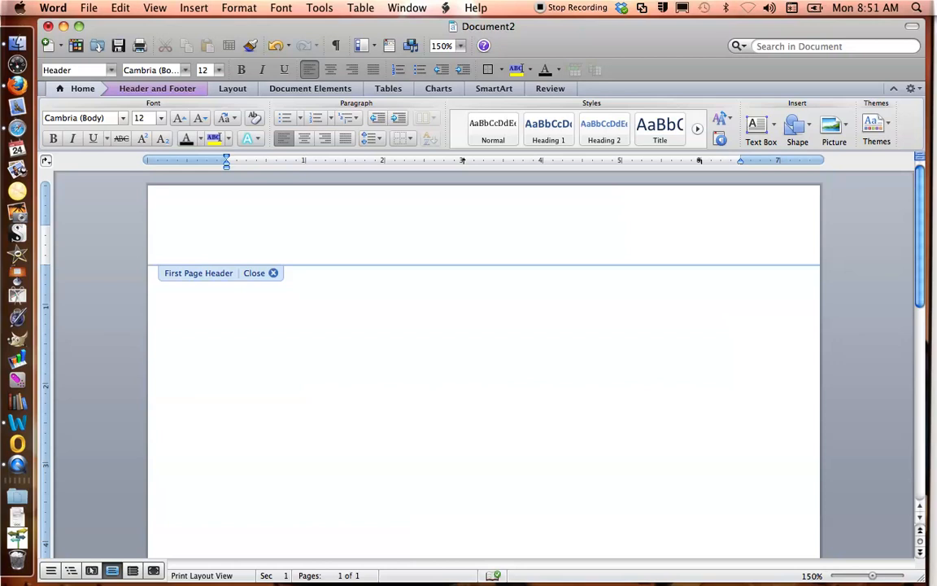
type("Running head:")
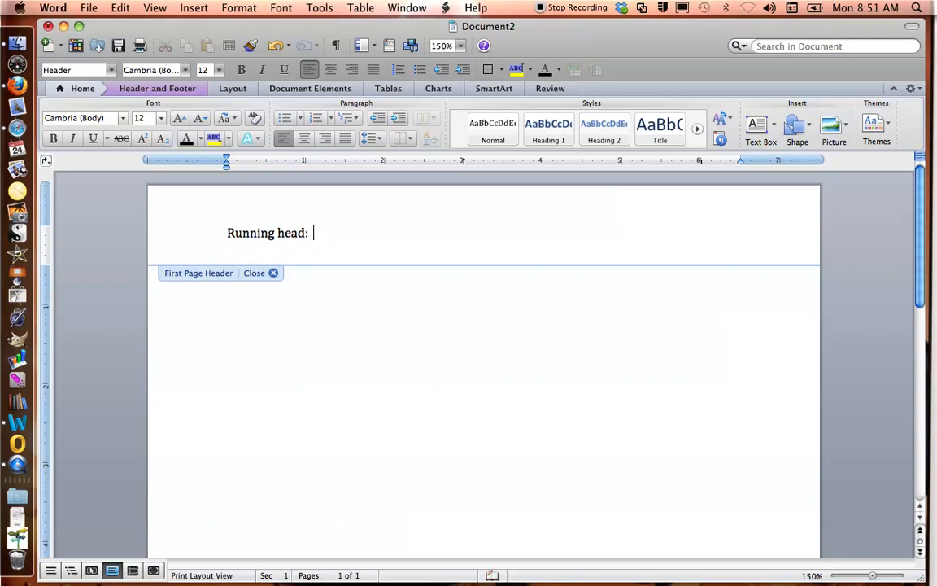
type("  TITLE OF THE PAPER")
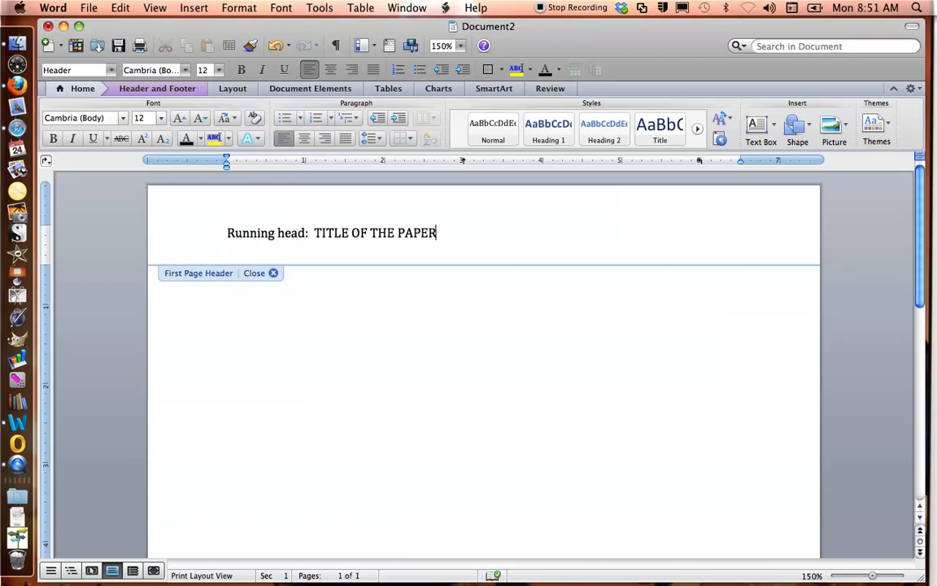
- Insert a right-aligned page number in the first page header and return to the document body
left_click(203, 8)
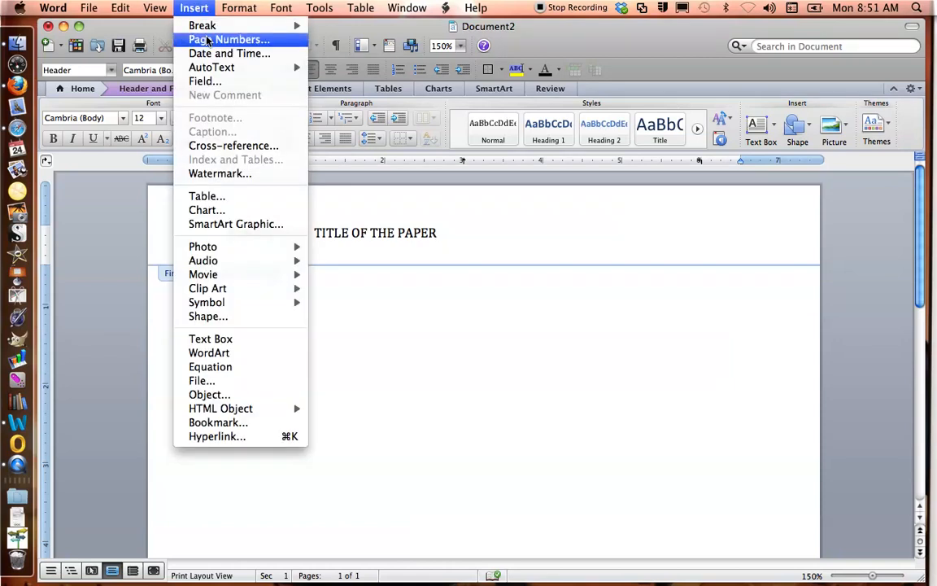
left_click(207, 41)
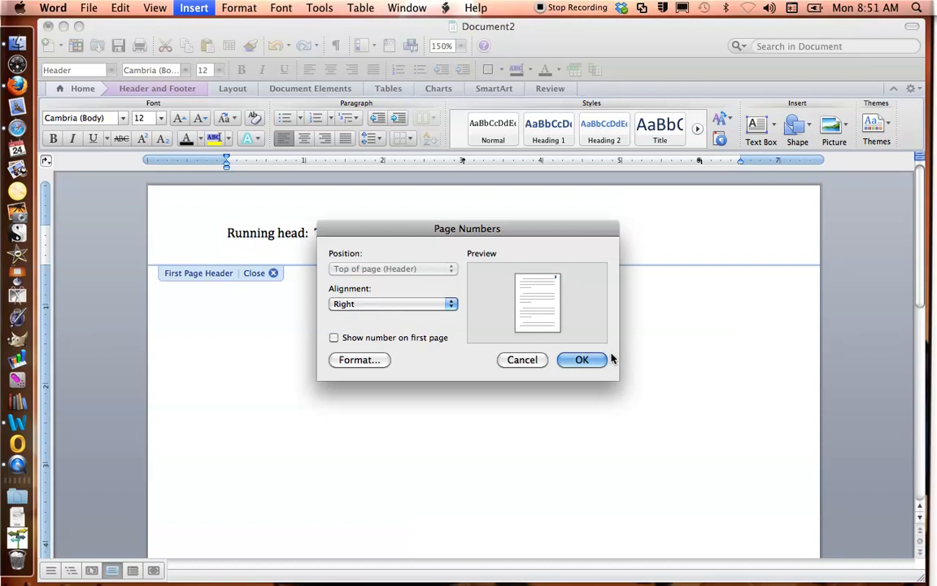
left_click(583, 359)
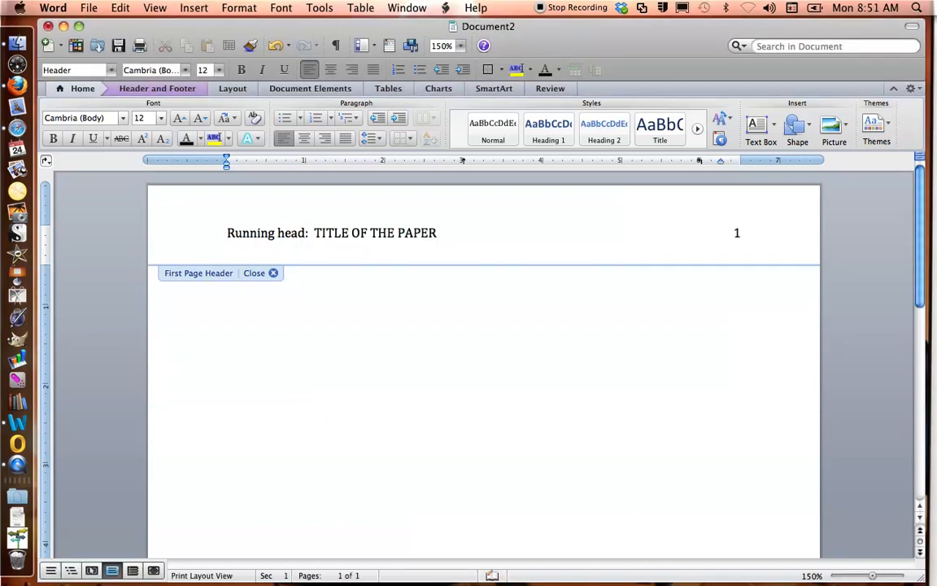
left_click(273, 274)
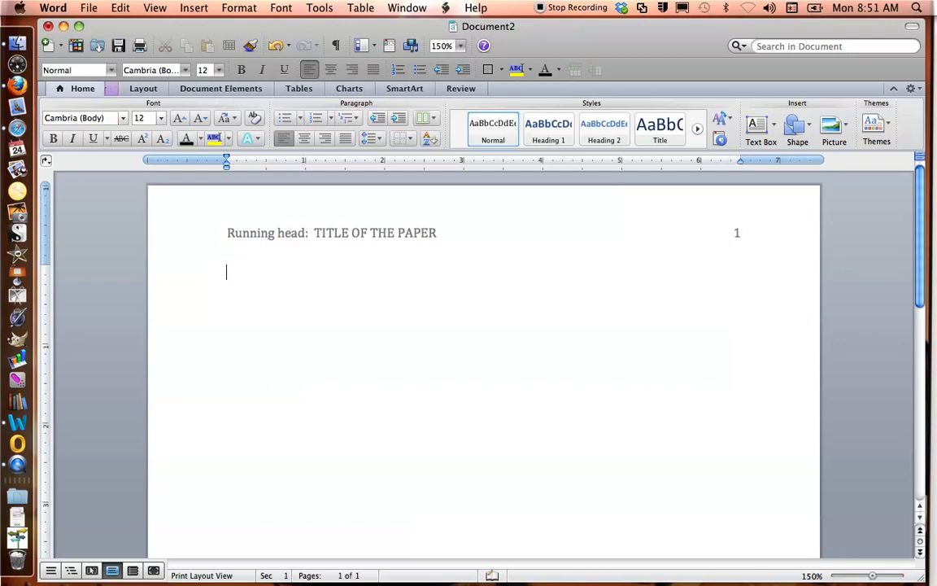
- Set the body text to 2.0 line spacing and centre alignment
left_click(370, 140)
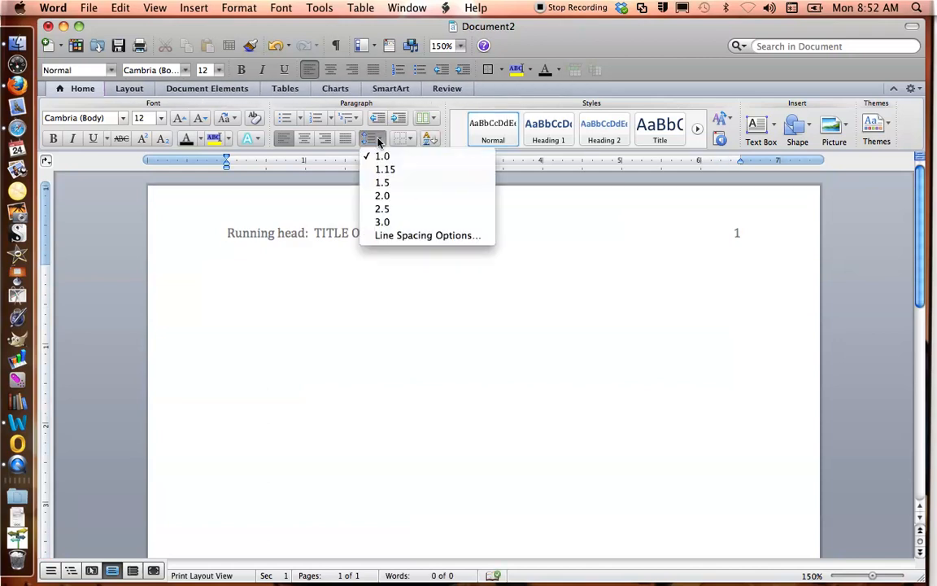
left_click(381, 198)
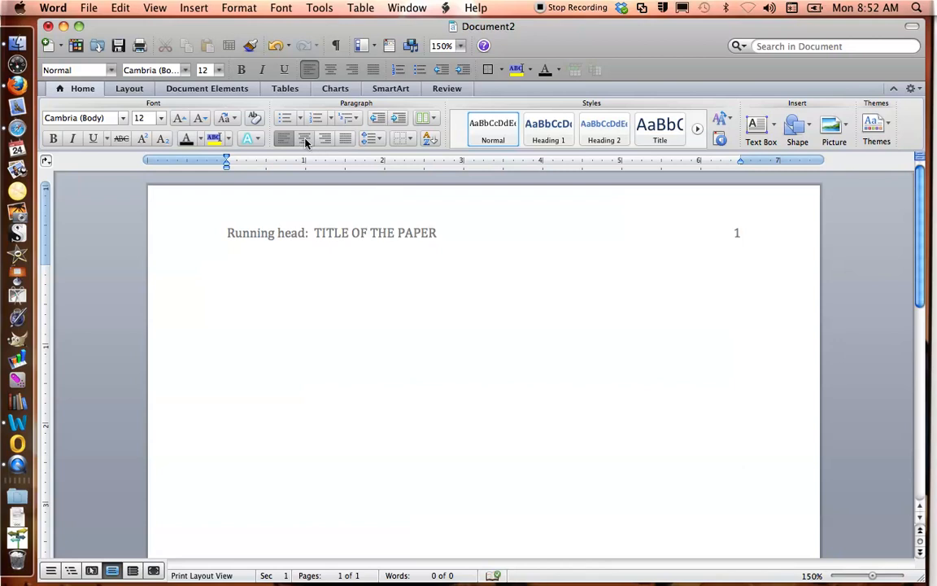
left_click(306, 143)
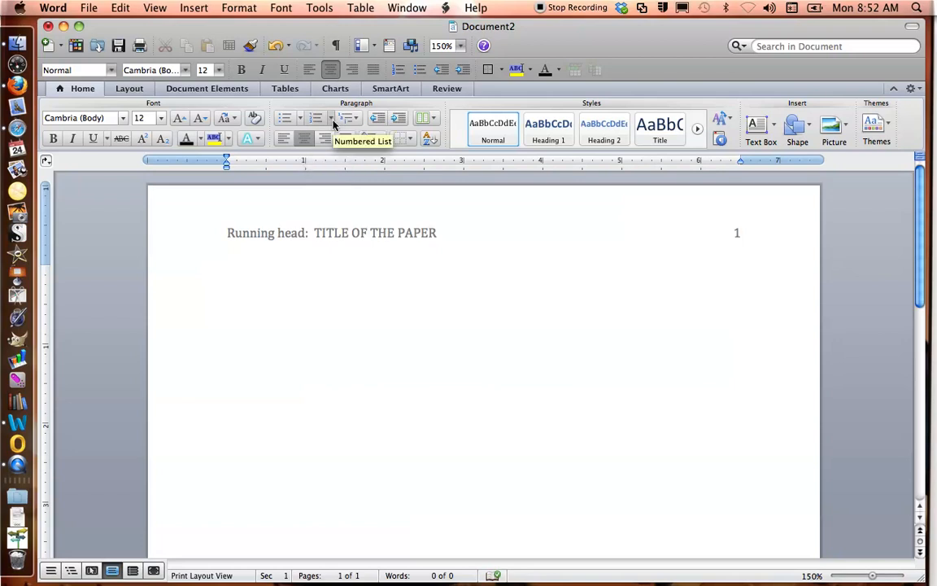
- Add title-page lines partway down the page: Title of the Paper, the student's name, Sociology 211, the instructor's name, and July 4, 2013
scroll(483, 366, "down", 3)
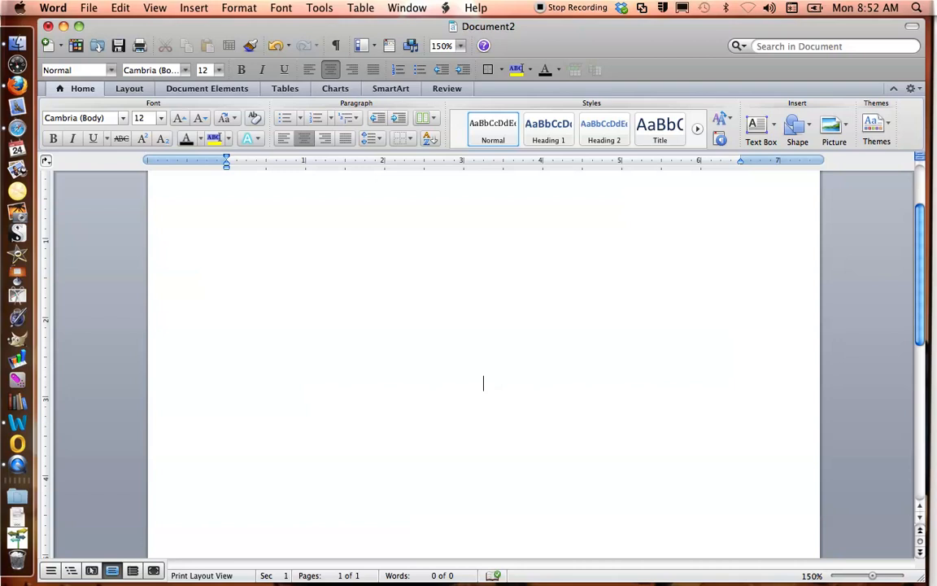
type("Title of the Paper")
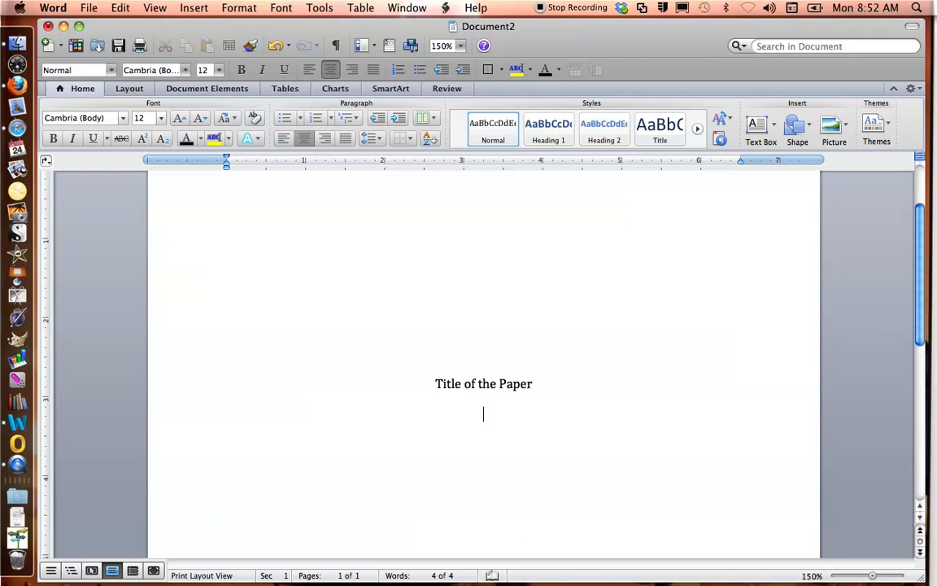
type("Susie Student")
key("Return")
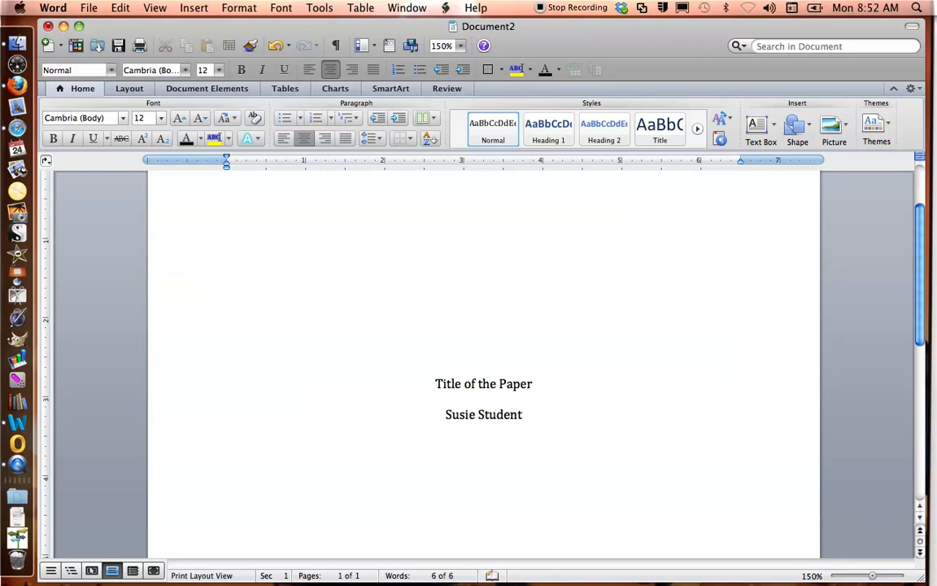
type("Sociology 211")
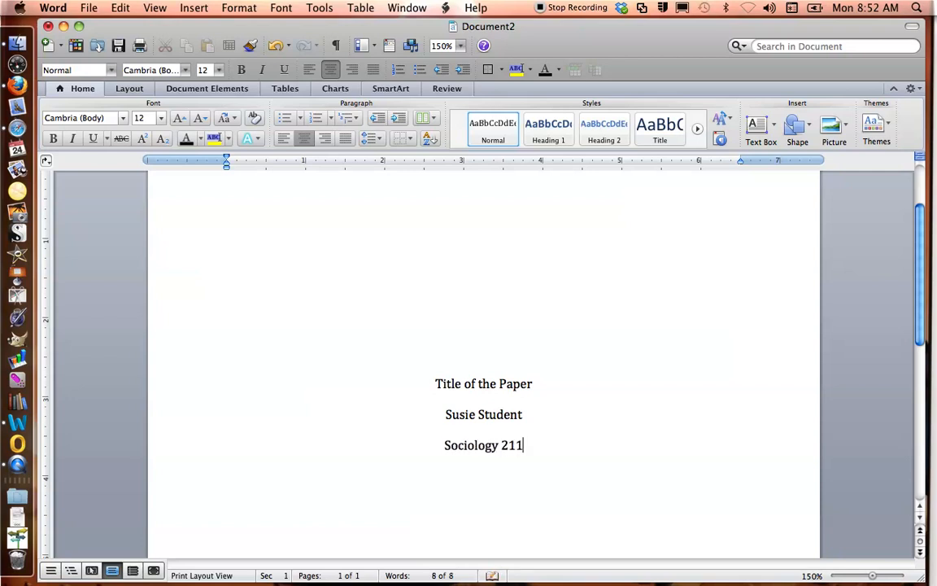
key("Return")
type("Dr. Smartypants")
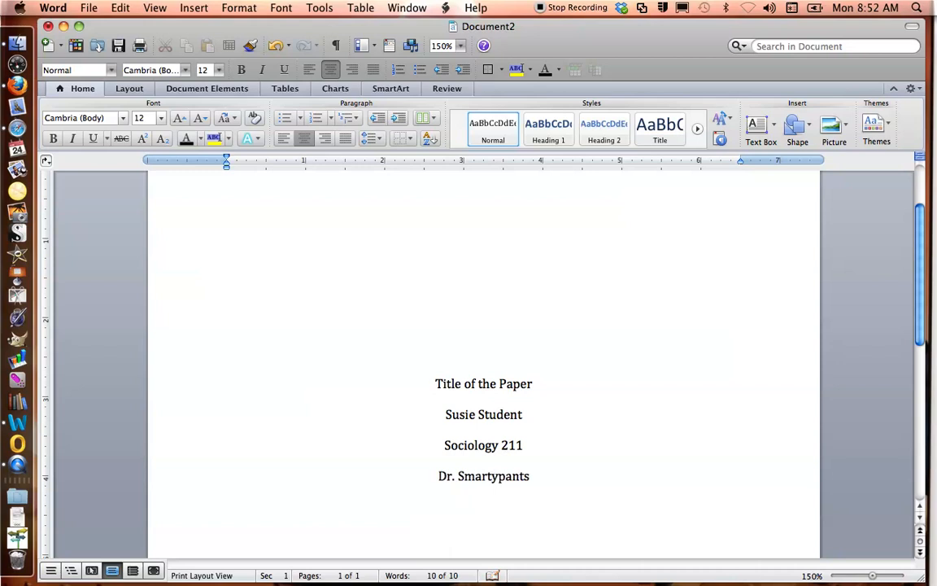
key("Return")
type("July 4, 2013")
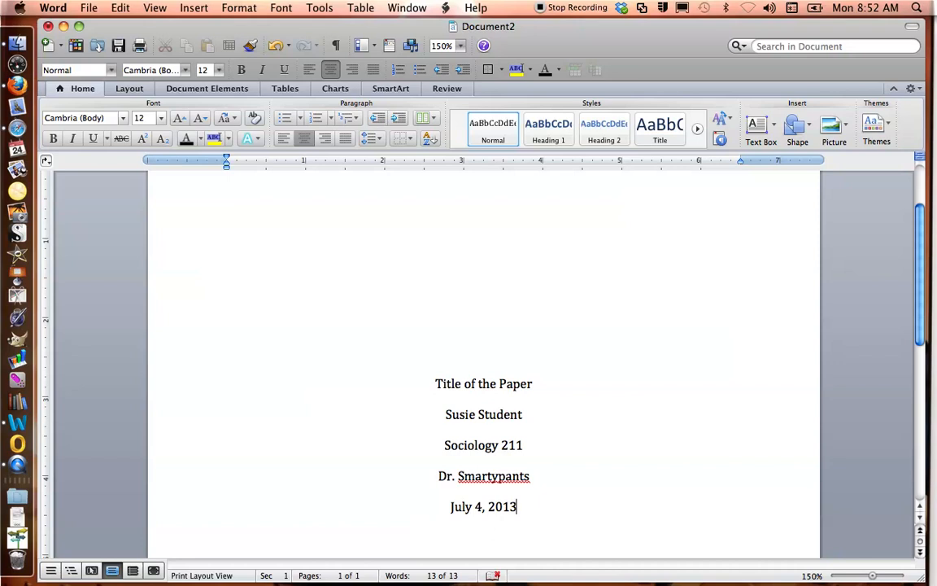
- Insert a page break on a new line below the date and left-align the text on the second page
scroll(483, 367, "down", 3)
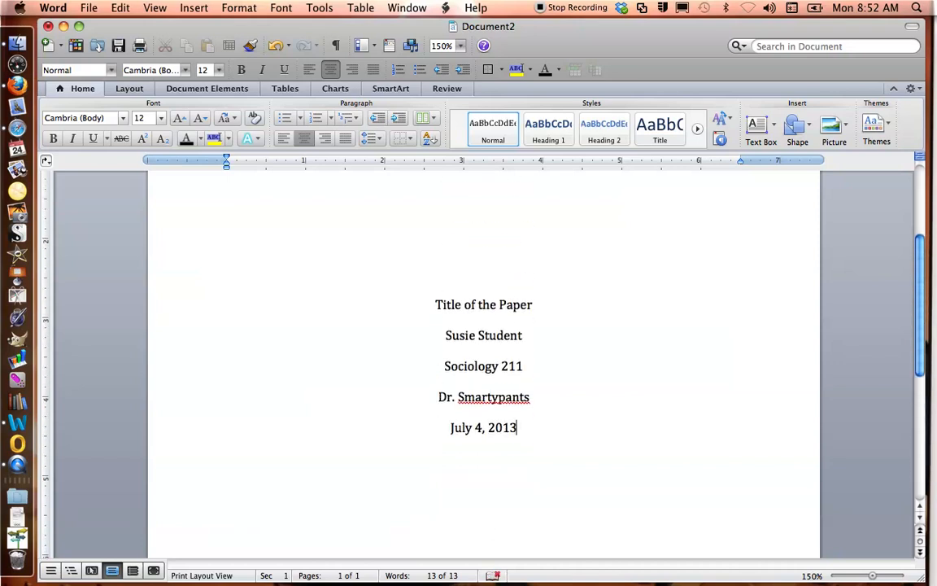
scroll(484, 367, "up", 4)
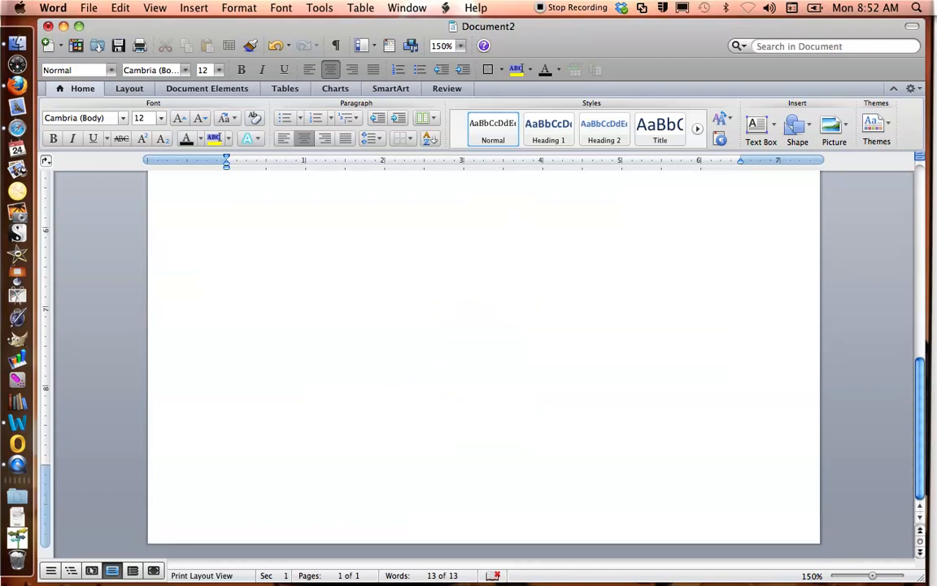
scroll(483, 366, "up", 3)
scroll(483, 366, "down", 9)
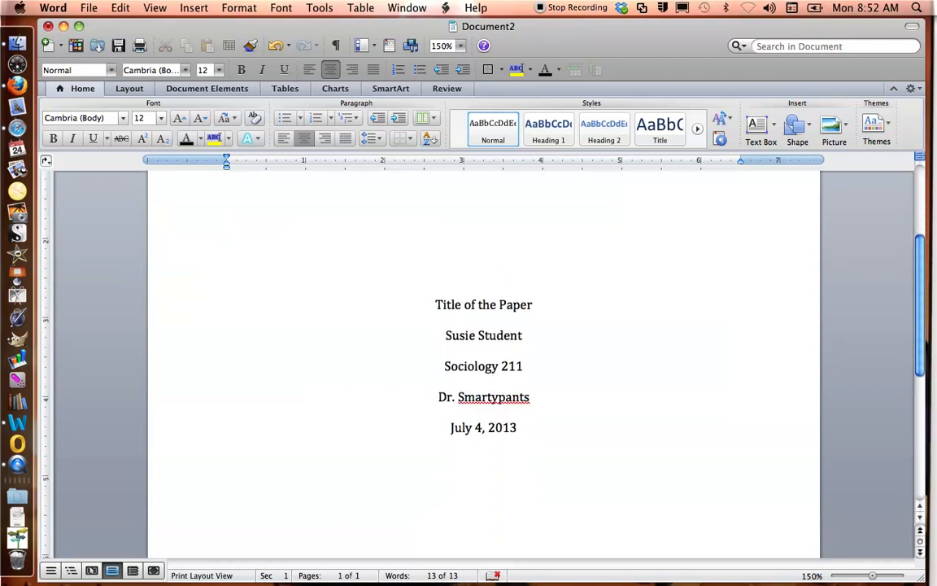
key("Return")
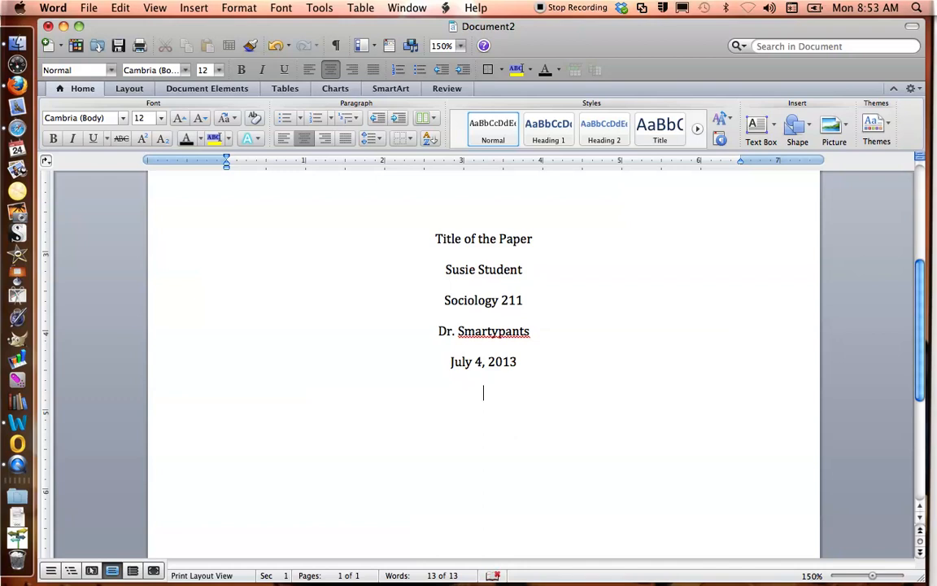
left_click(194, 7)
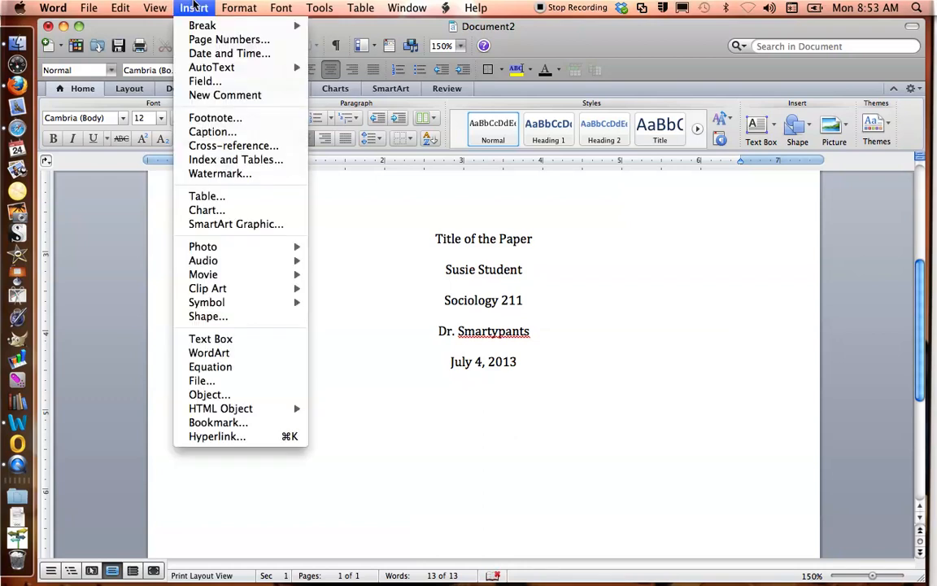
mouse_move(185, 25)
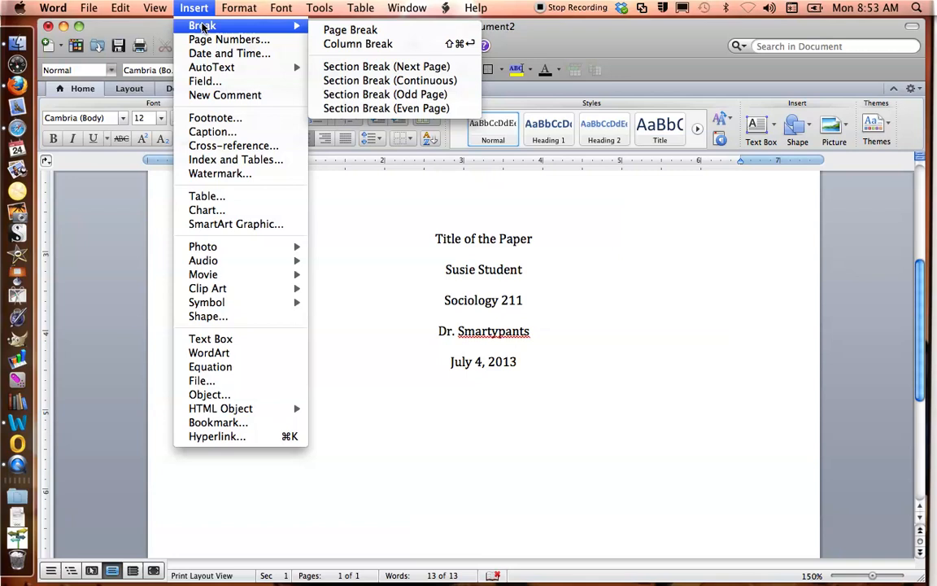
left_click(355, 30)
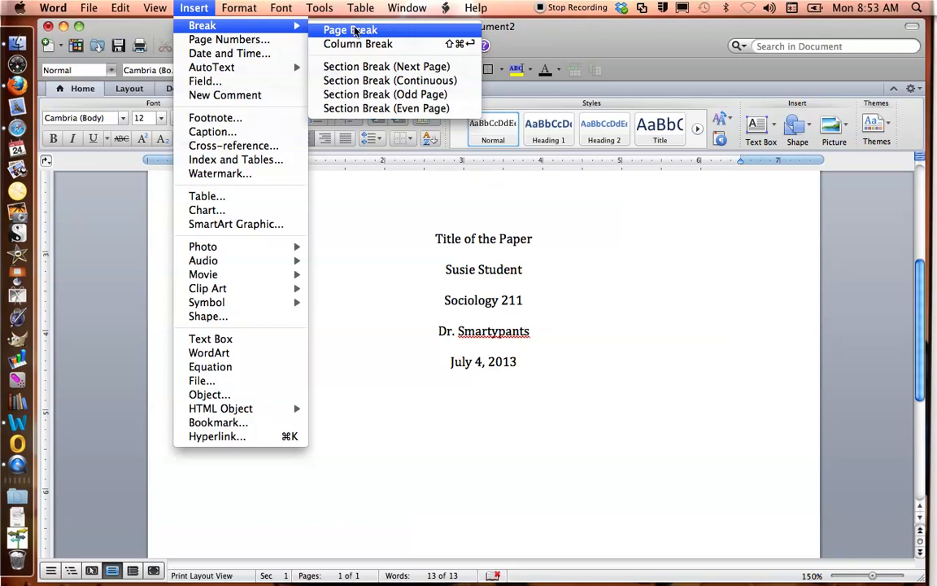
scroll(500, 461, "down", 4)
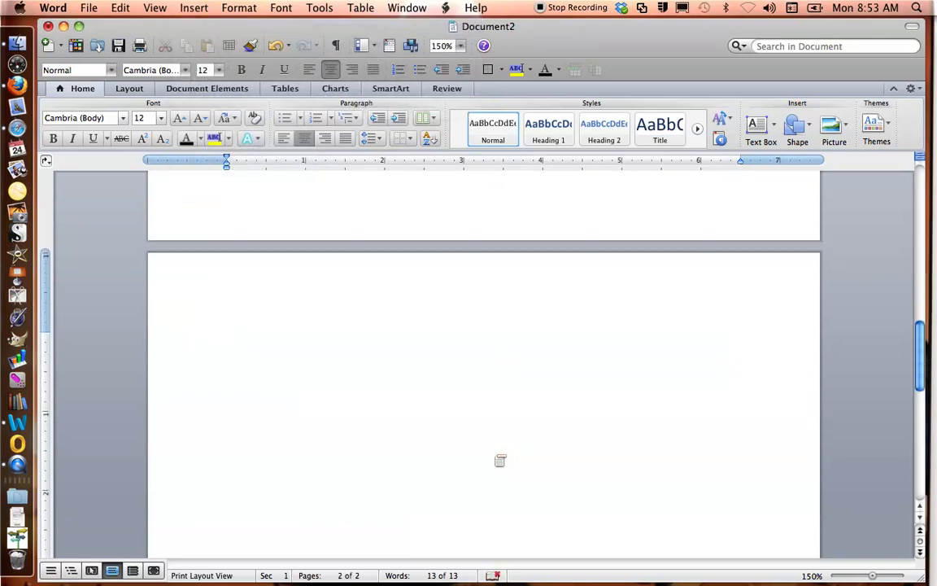
left_click(287, 143)
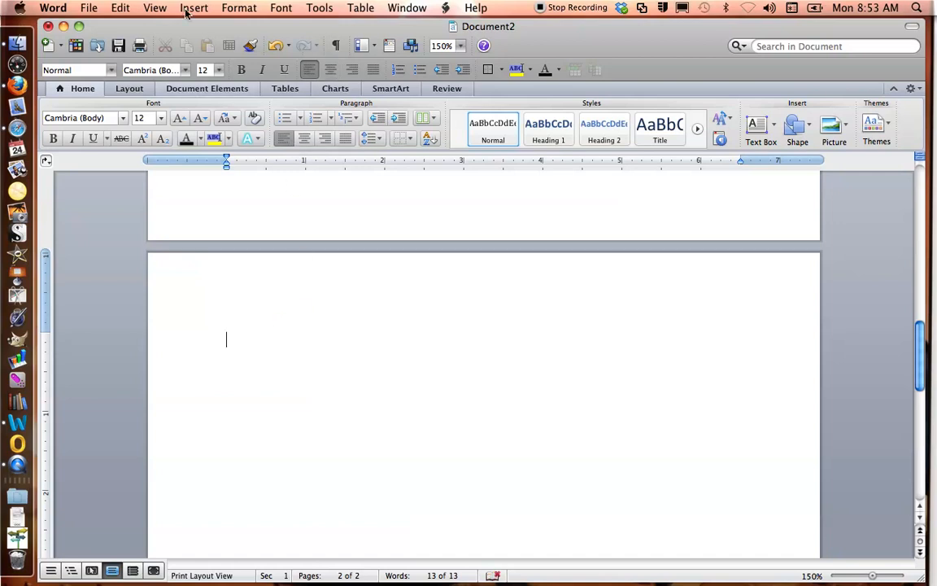
- Add the header text TITLE OF THE PAPER to the second page, without the "Running head:" prefix
left_click(155, 7)
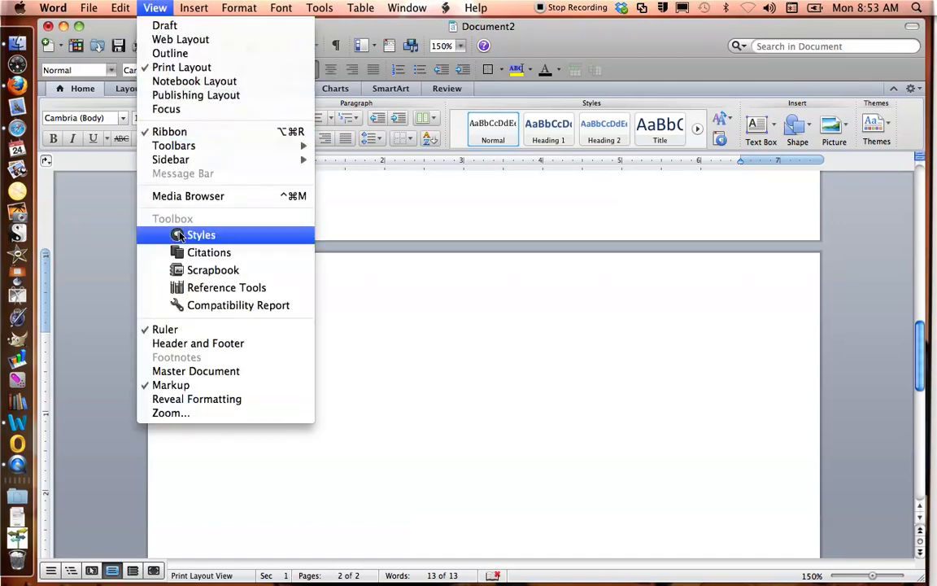
left_click(184, 348)
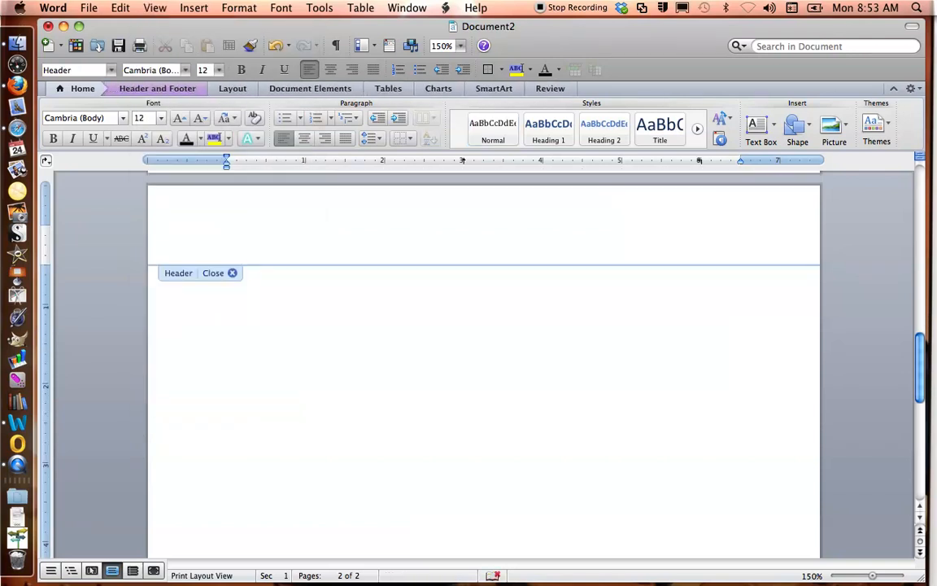
type("TITLE OF THE PAPER")
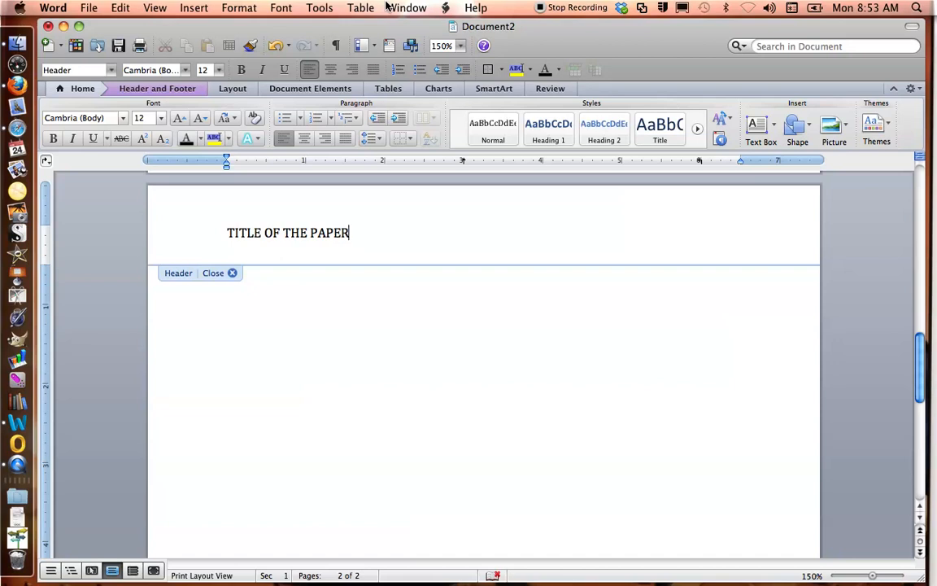
- Insert a right-aligned page number in the second page's header and return to the document body
left_click(194, 8)
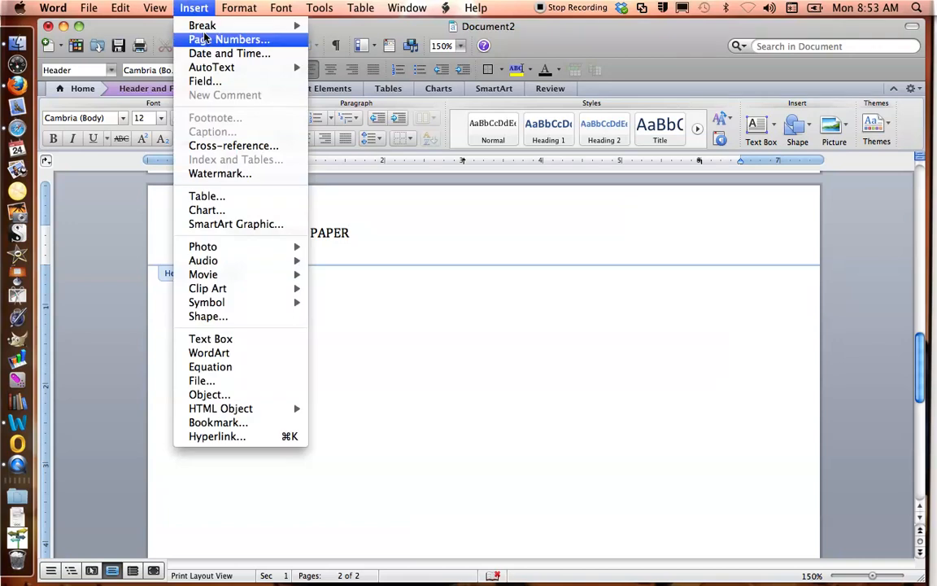
left_click(205, 39)
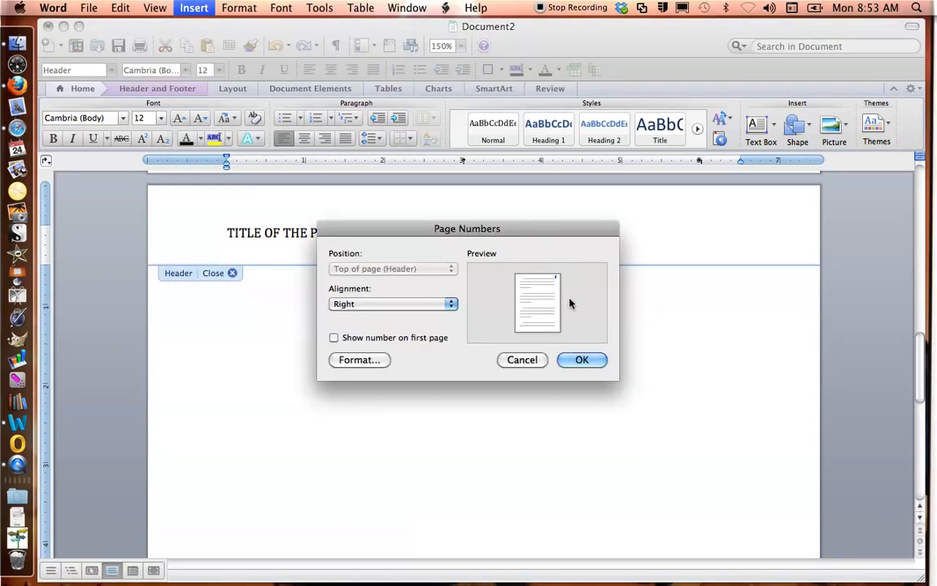
left_click(580, 360)
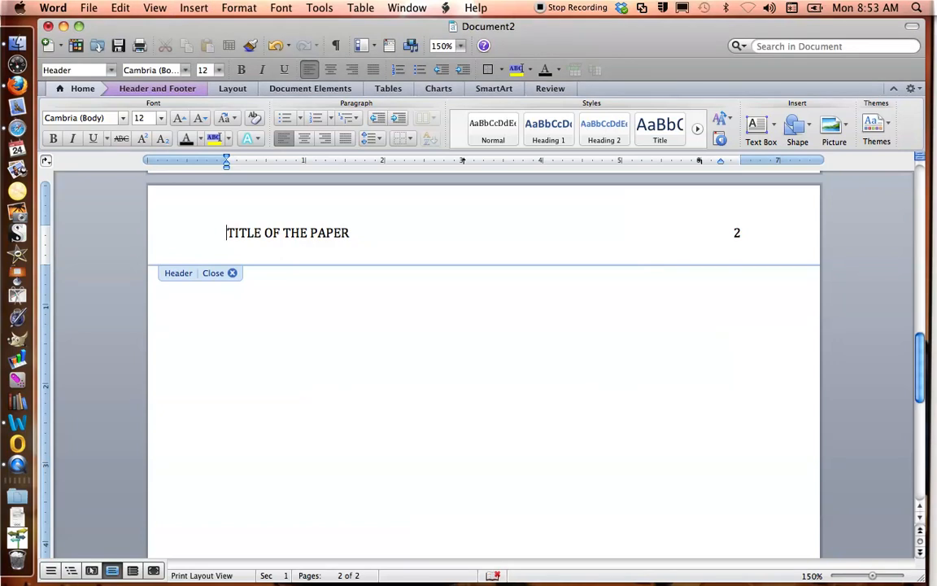
left_click(231, 273)
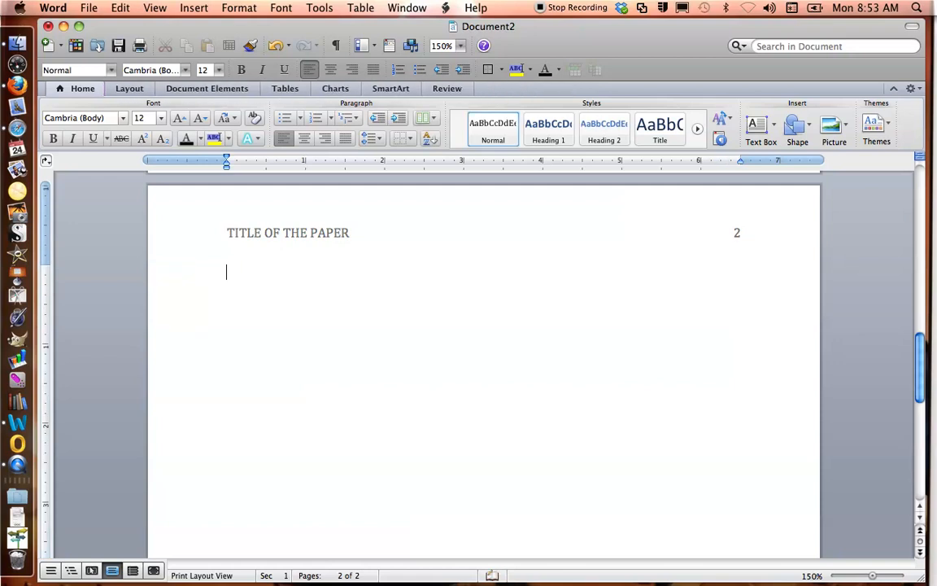
scroll(484, 364, "down", 6)
scroll(484, 364, "up", 7)
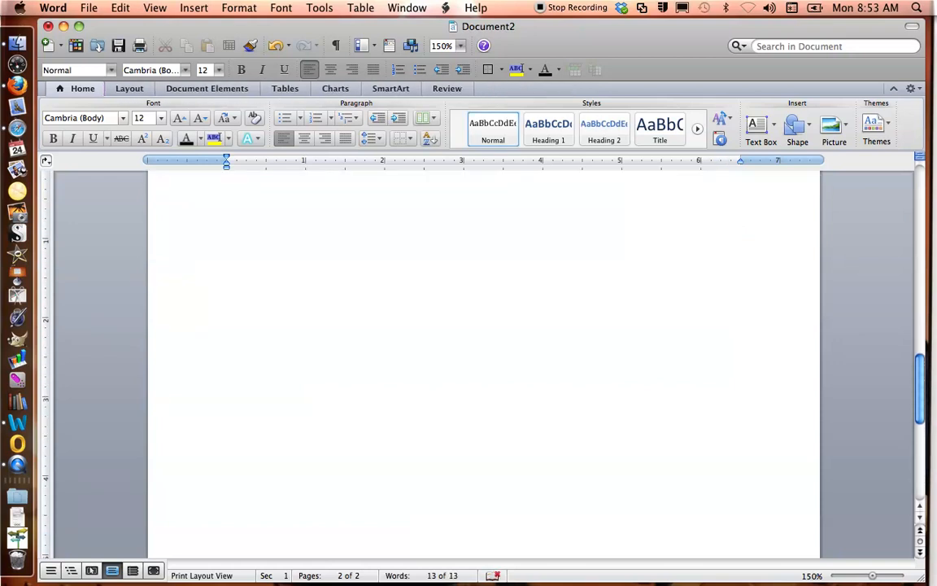
scroll(481, 355, "up", 10)
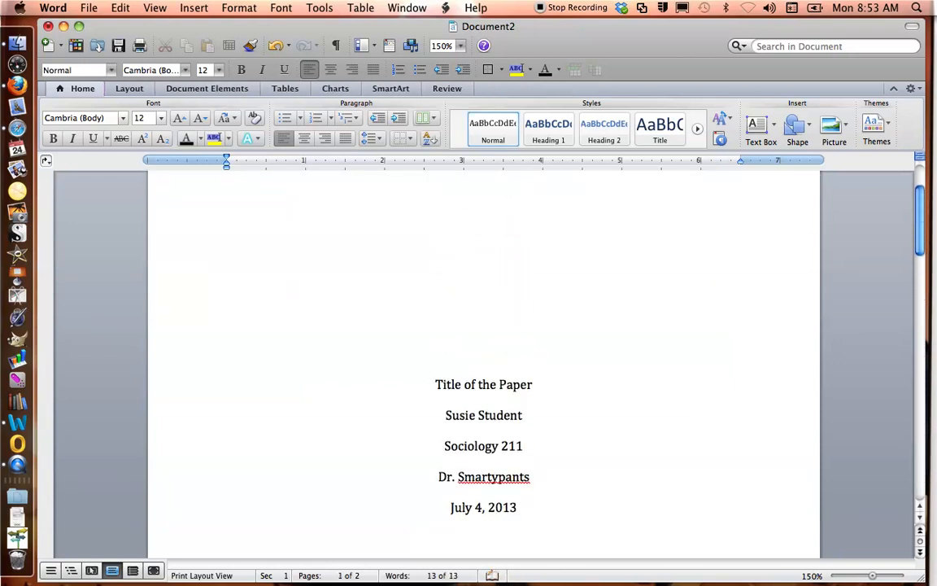
scroll(481, 355, "up", 1)
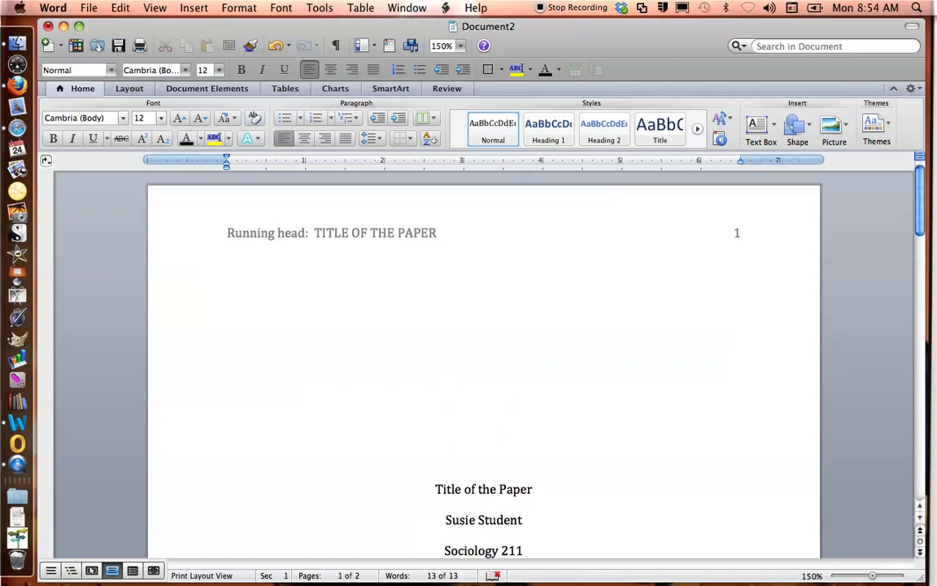